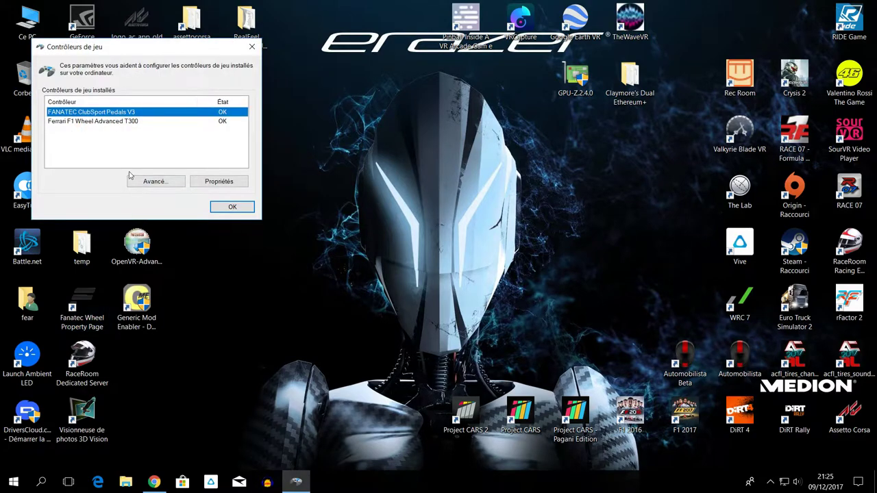
Open the properties of the Ferrari F1 Wheel Advanced T300 and move its control panel clear of the controller list
left_click(108, 122)
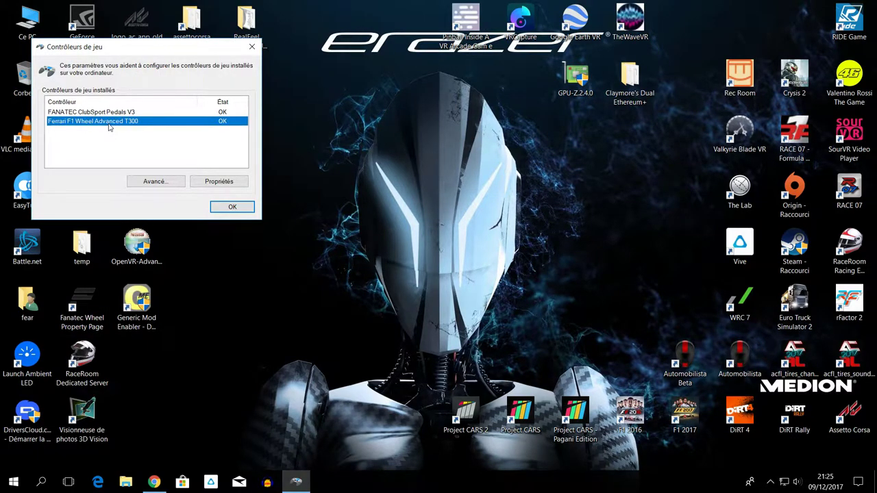
left_click(212, 181)
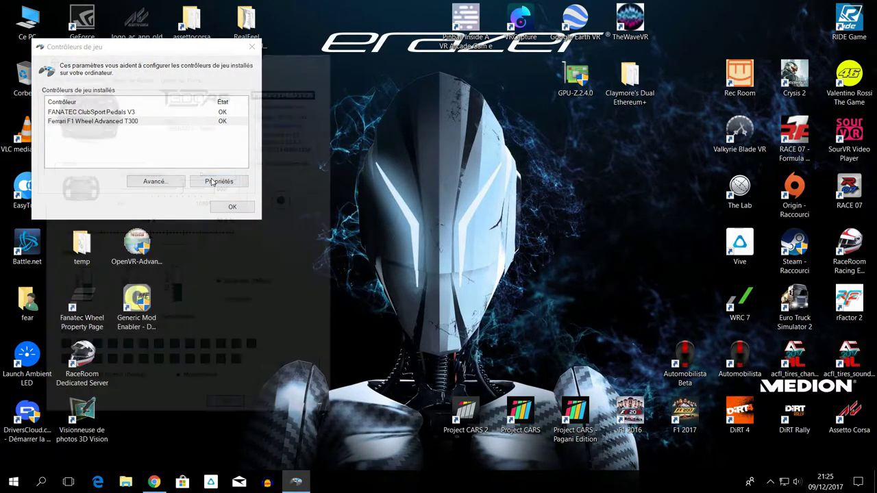
left_click_drag(182, 60, 453, 82)
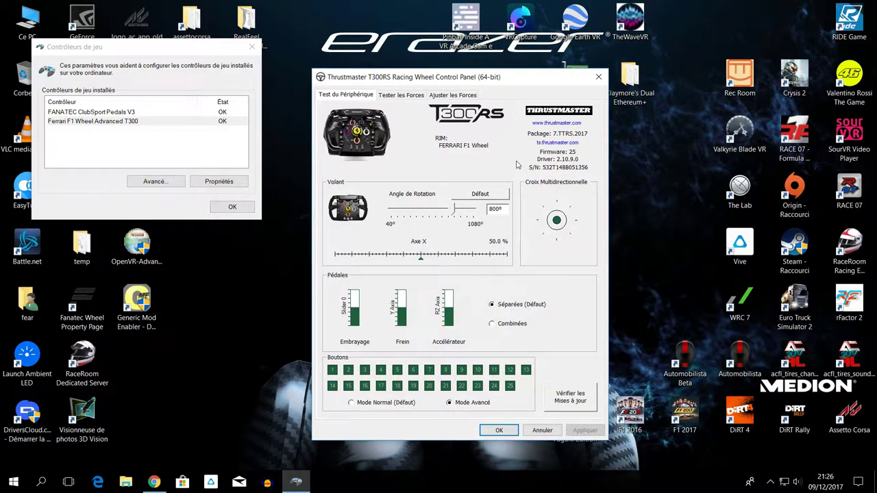
Check for updates from the wheel's control panel, allowing Guillemot Web Updater to run, and close the wheel and game controller windows
left_click(569, 403)
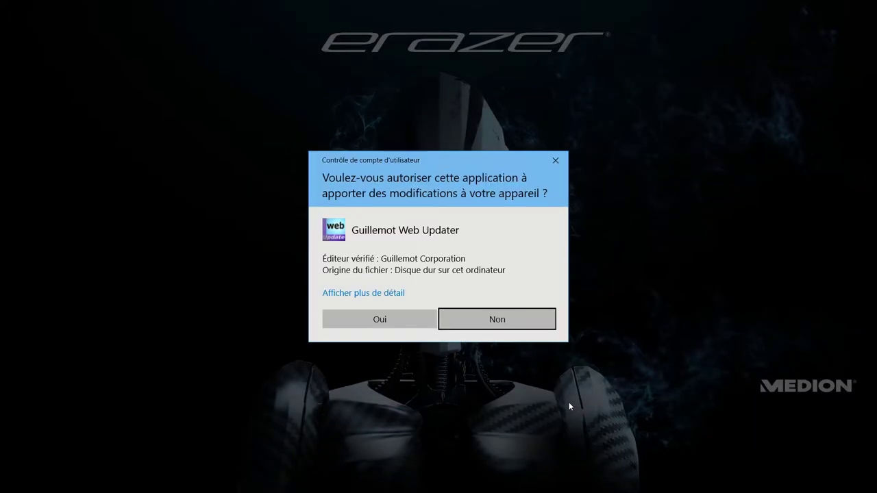
left_click(354, 323)
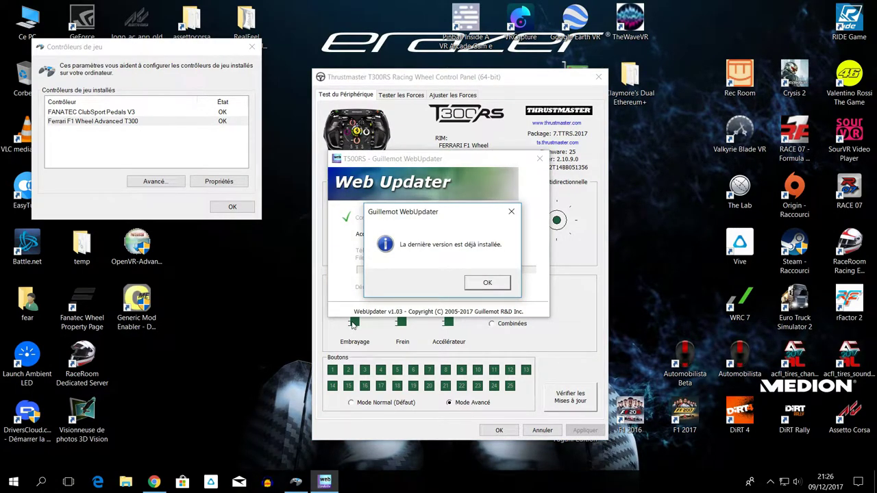
left_click(480, 285)
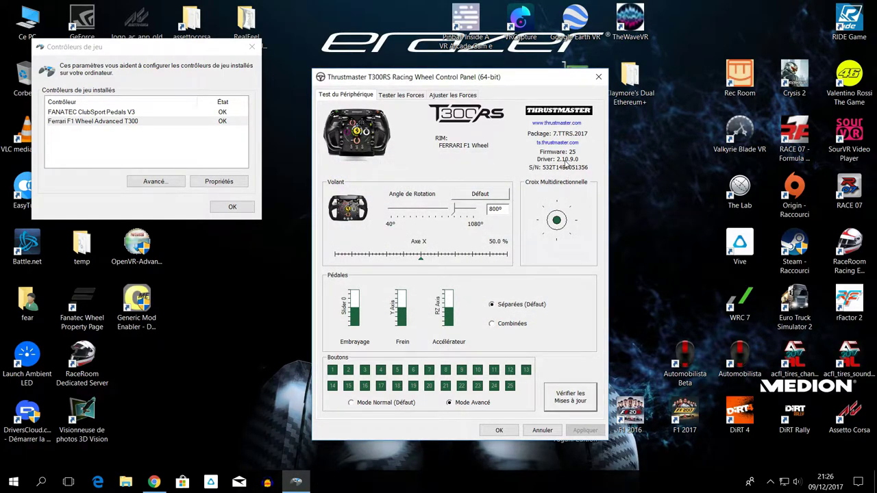
left_click(234, 207)
left_click(598, 77)
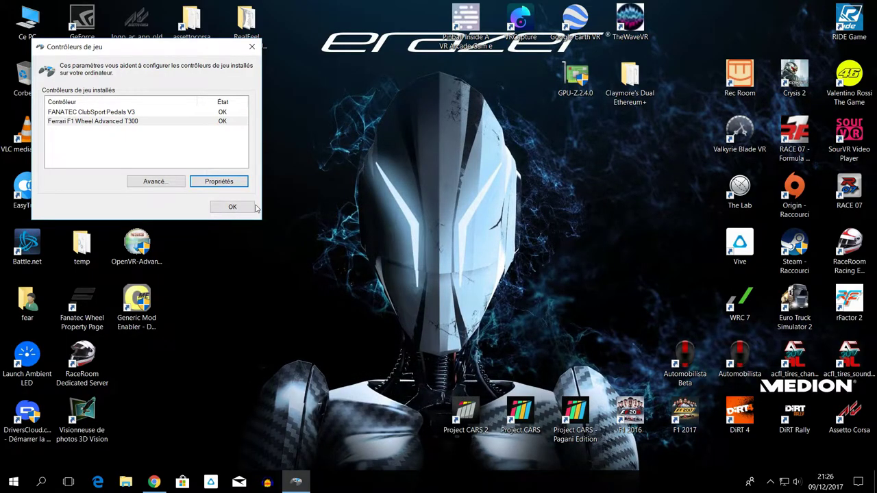
left_click(232, 207)
Switch to Chrome and examine the Attention notice about the firmware version on the T300 Ferrari GTE support page
left_click(154, 482)
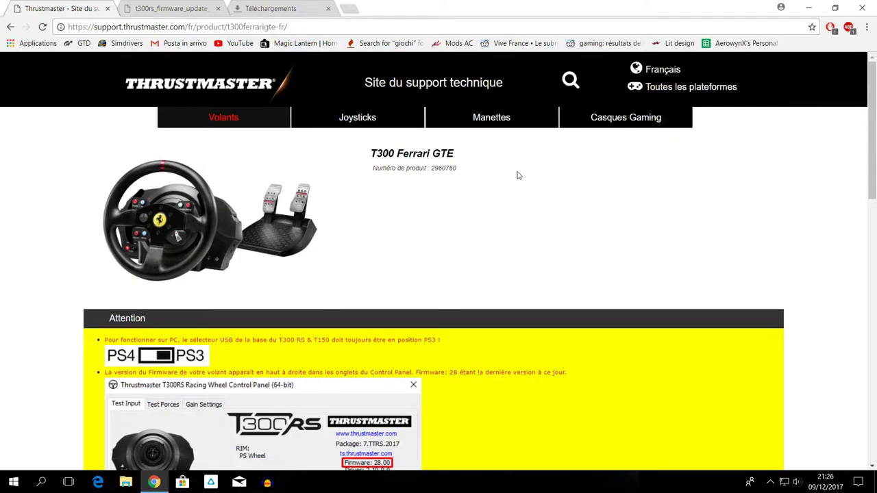
scroll(505, 174, "down", 2)
scroll(503, 176, "up", 2)
scroll(364, 228, "down", 3)
scroll(365, 228, "up", 3)
scroll(260, 213, "down", 10)
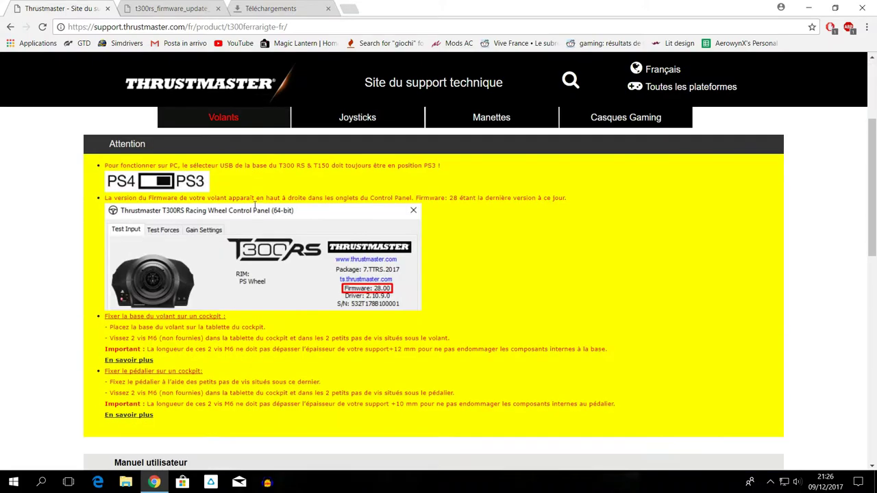
scroll(247, 207, "up", 1)
scroll(248, 205, "up", 5)
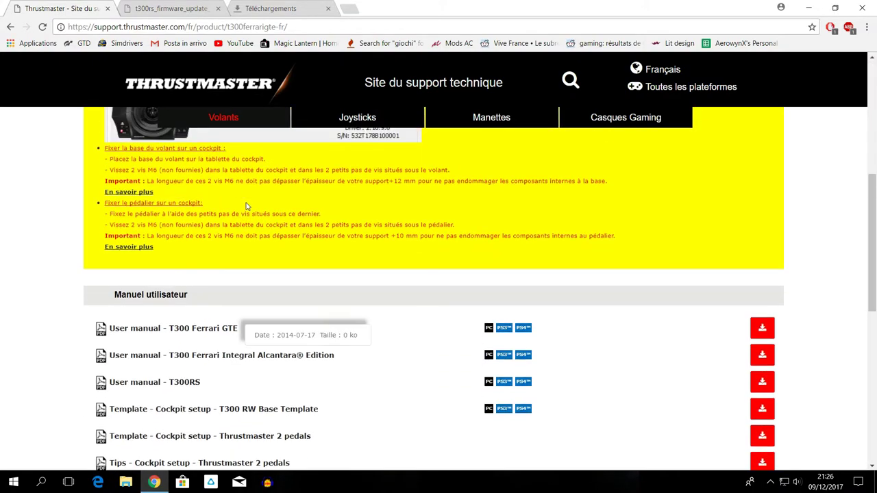
Expand the Pilotes and Firmware sections of the support page and open the Firmware T300 series - Update Procedure PDF
scroll(205, 219, "down", 4)
left_click(237, 267)
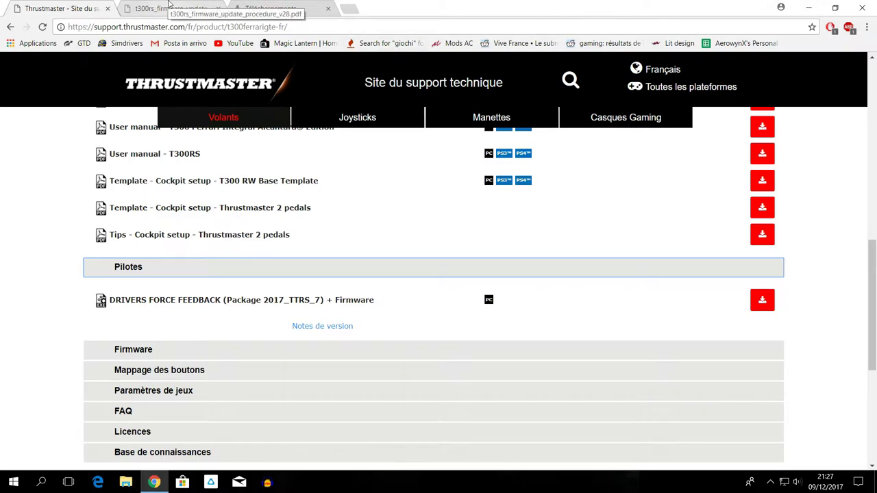
scroll(231, 227, "up", 4)
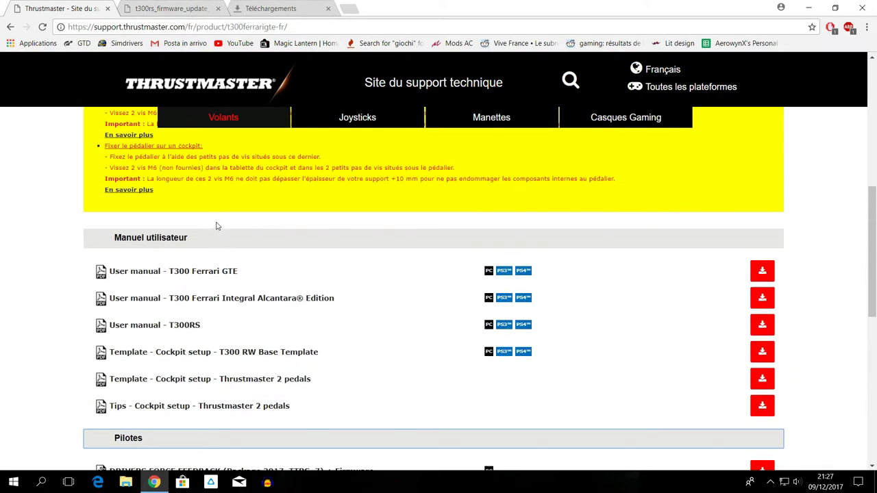
scroll(370, 203, "down", 1)
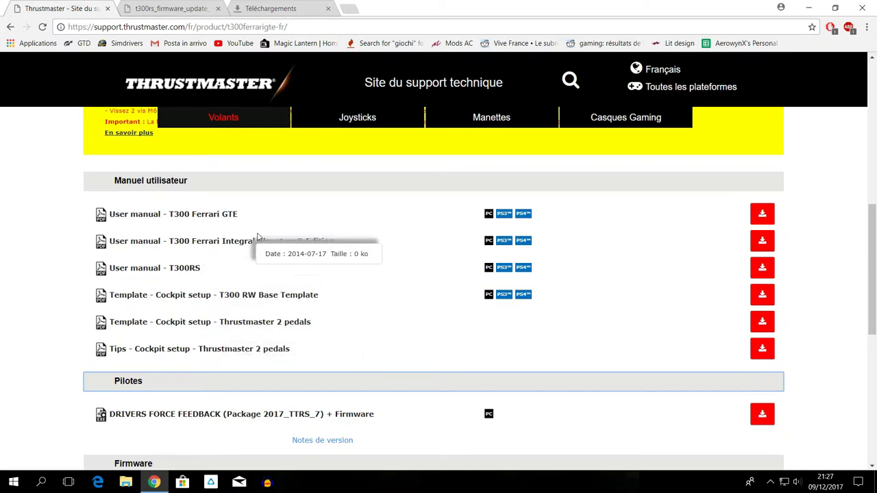
scroll(151, 240, "down", 3)
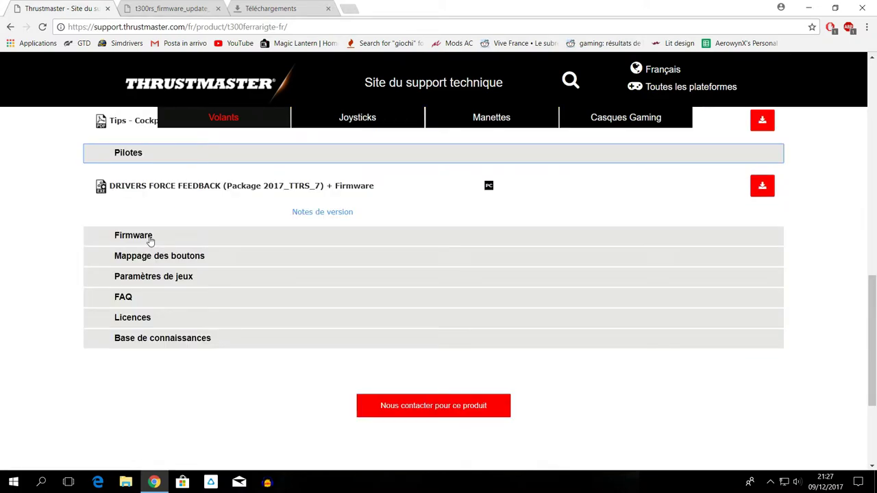
left_click(137, 236)
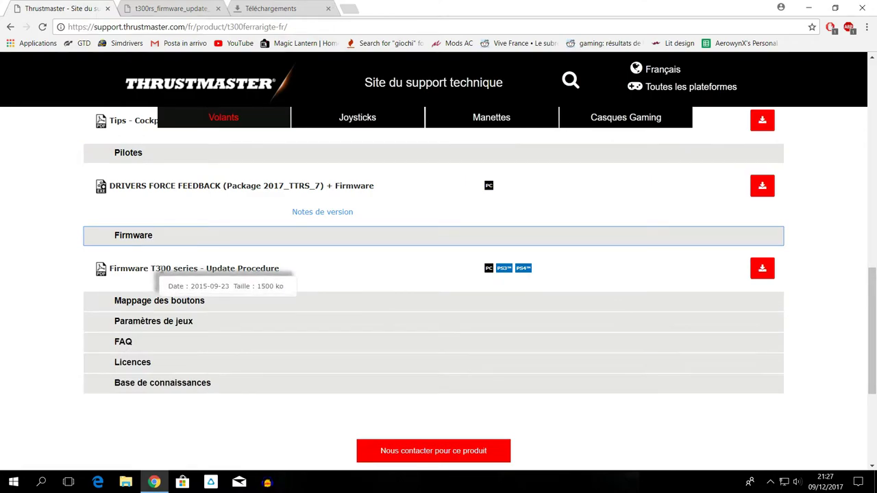
left_click(773, 273)
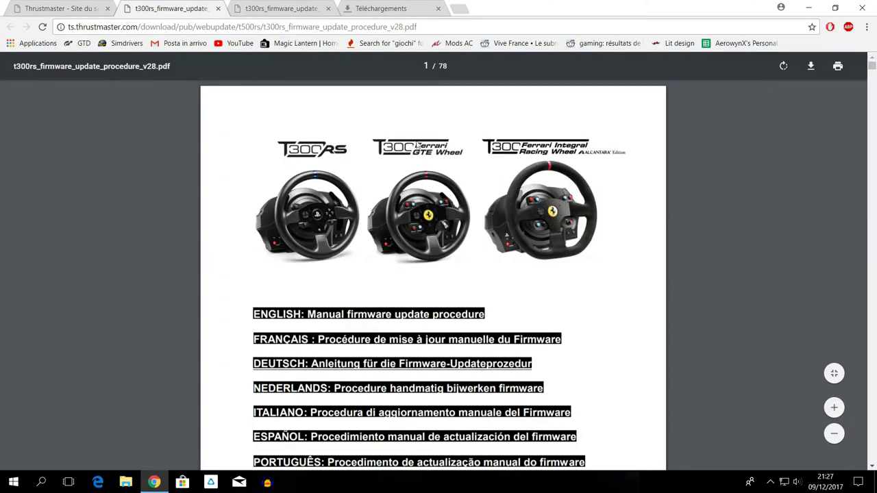
Go to the Italian manual update procedure in the PDF, look through its first instructions, and minimize the browser
scroll(552, 274, "down", 3)
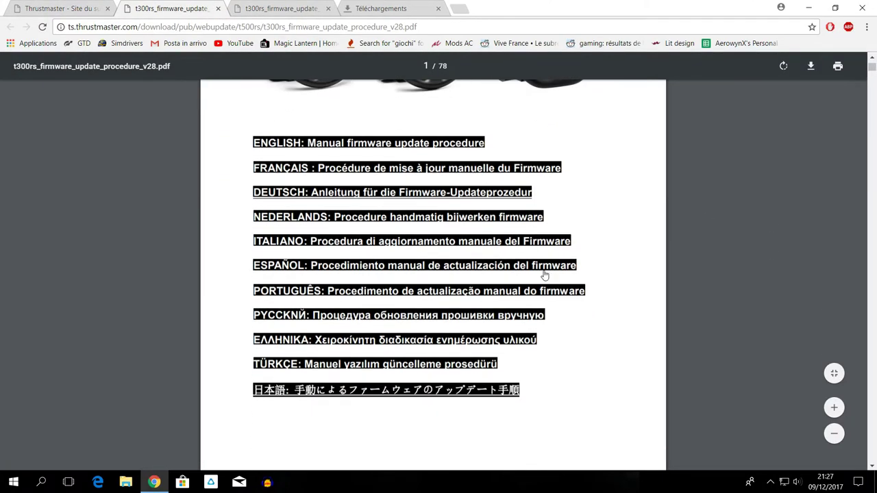
left_click(277, 240)
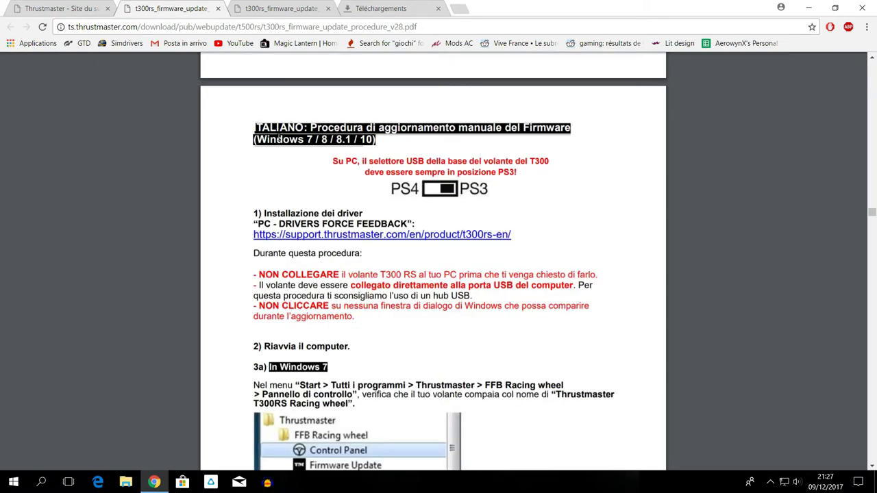
scroll(280, 240, "down", 5)
scroll(316, 395, "down", 1)
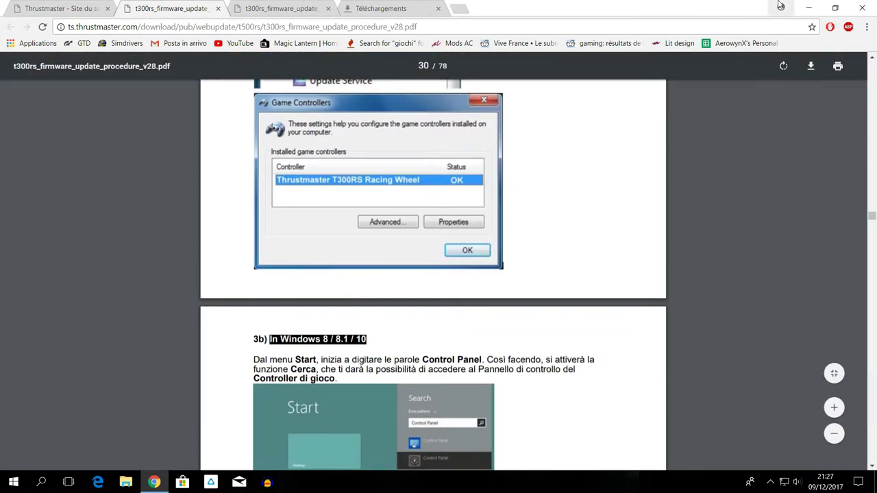
left_click(809, 8)
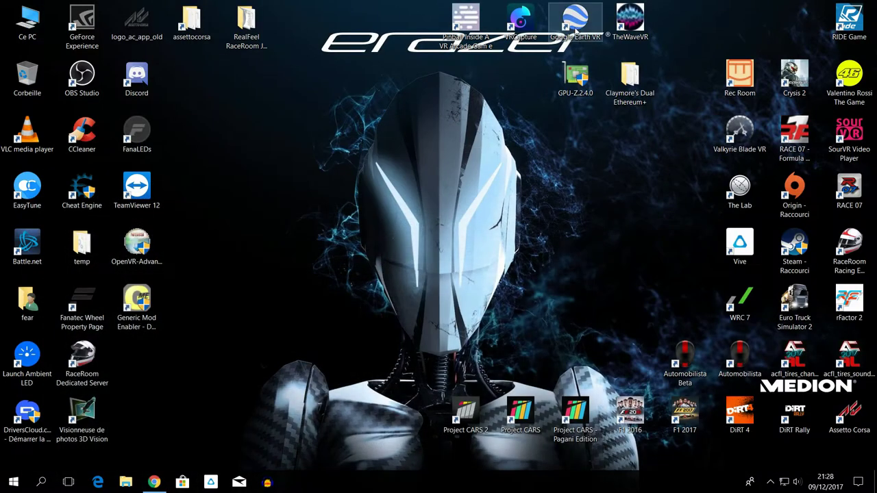
Launch Mise à jour Firmware from the Thrustmaster FFB Racing wheel programs and allow tmStartFUW.exe to make changes
left_click(13, 483)
scroll(108, 350, "down", 10)
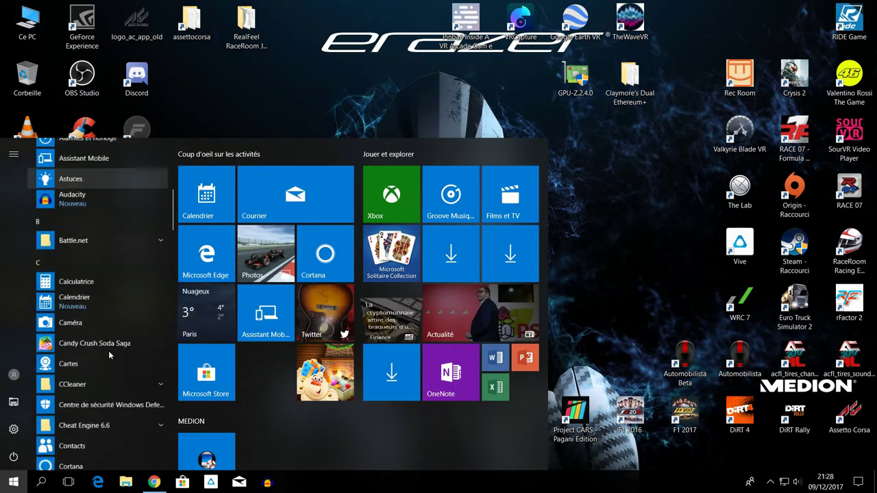
scroll(109, 350, "down", 12)
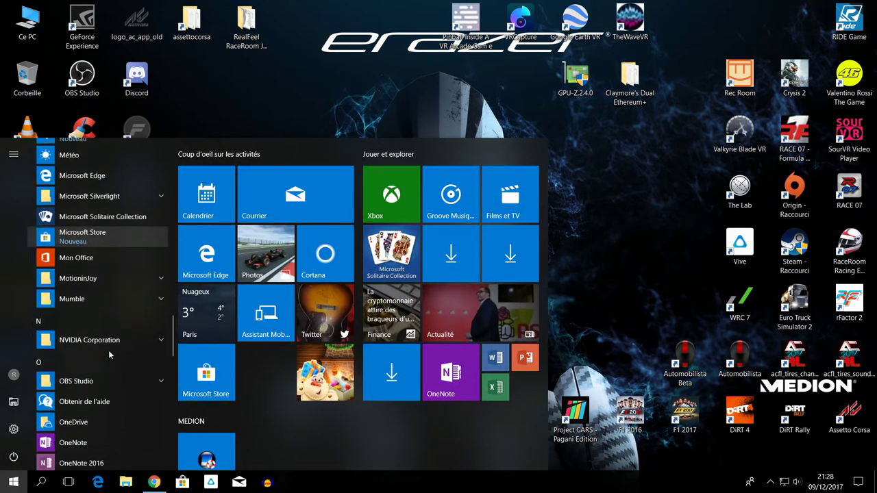
scroll(108, 352, "down", 12)
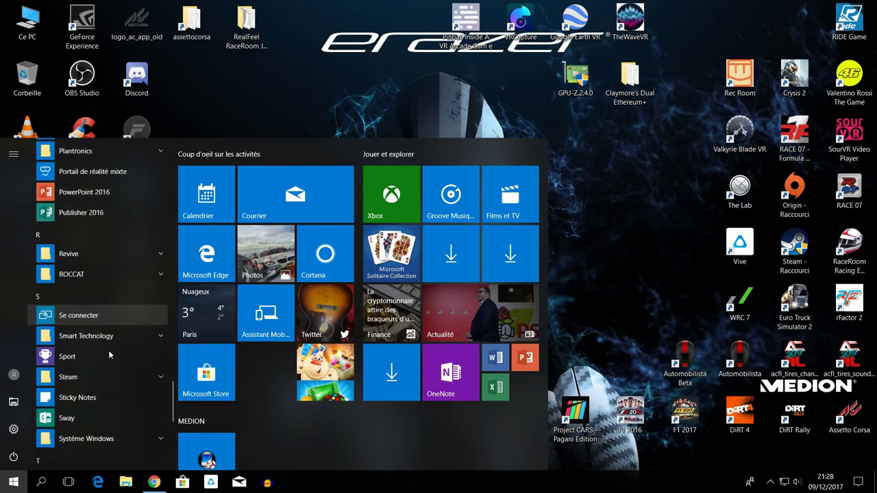
scroll(108, 350, "down", 4)
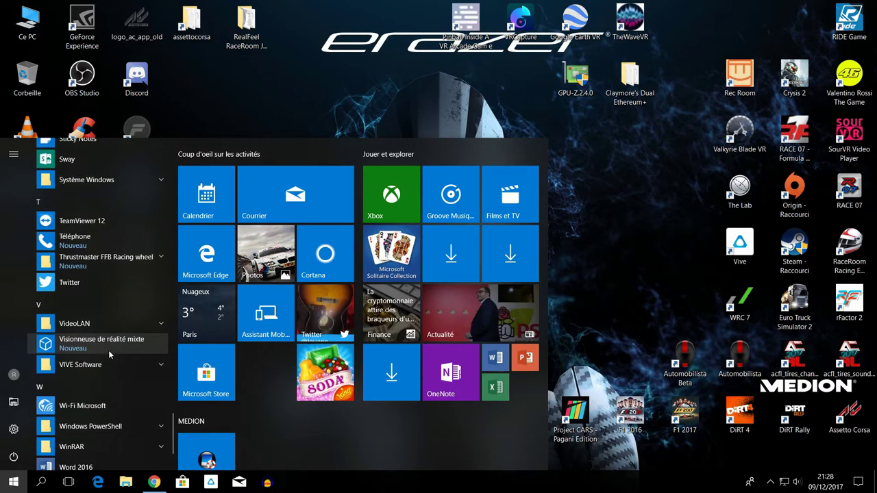
left_click(106, 257)
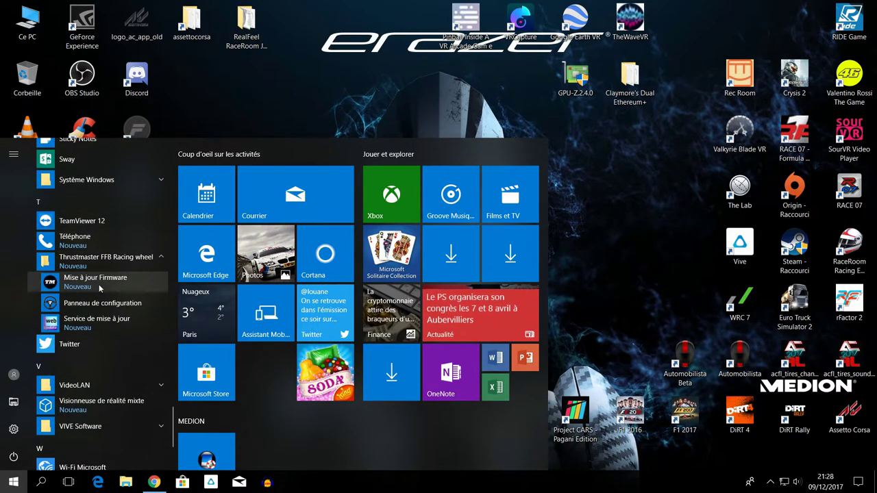
left_click(99, 284)
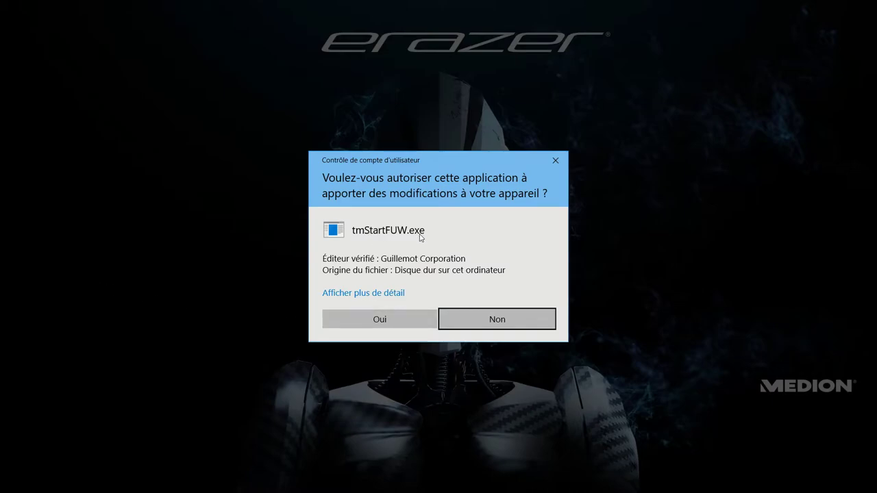
left_click(379, 320)
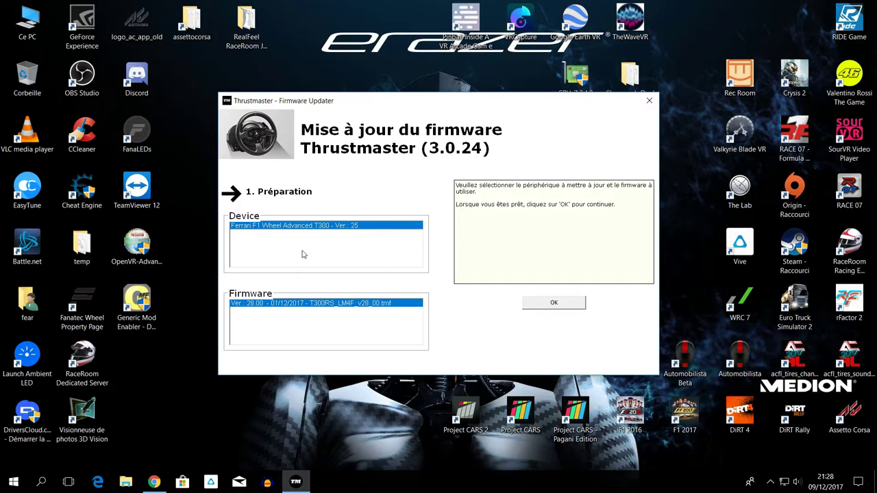
Update the Ferrari F1 Wheel Advanced T300 with firmware 28.00 (T300RS_LM4F_v28_00.tmf) and close the updater
left_click(560, 308)
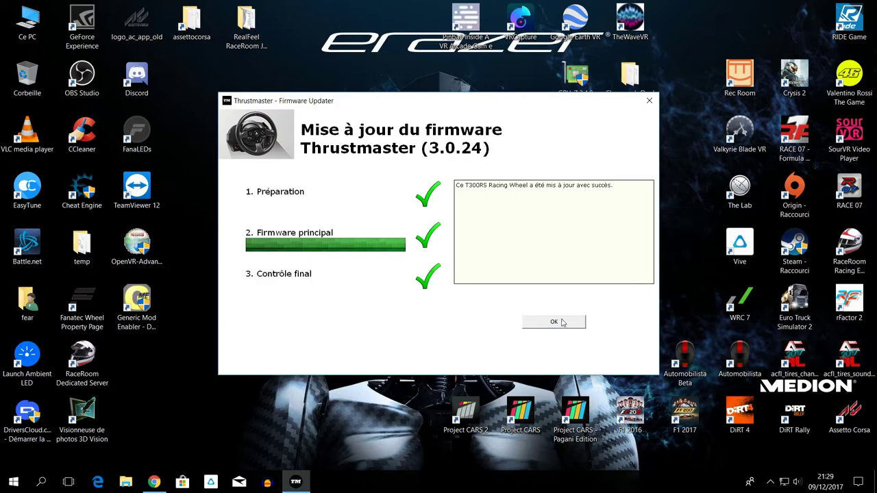
left_click(554, 322)
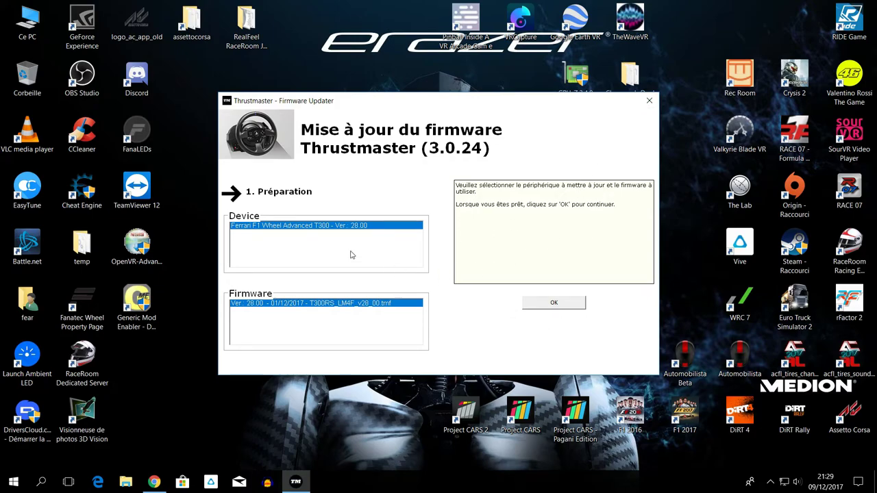
left_click(651, 103)
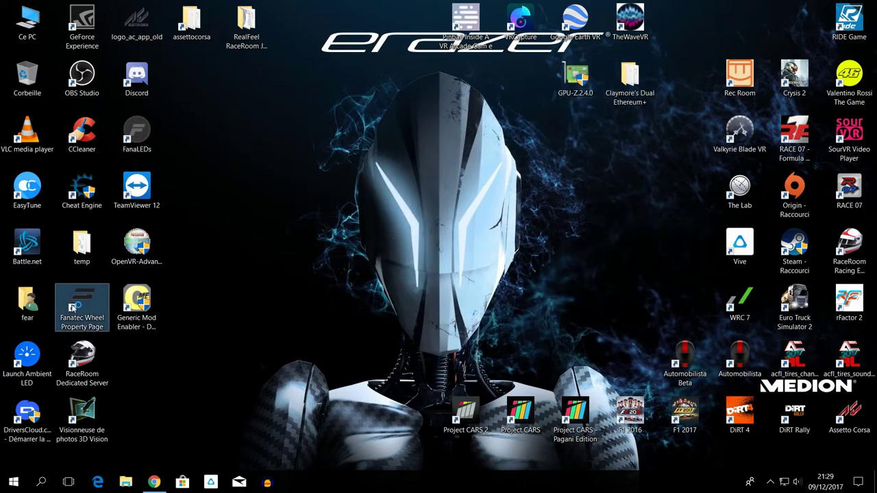
Open Fanatec Wheel Property Page and display the Ferrari F1 Wheel Advanced T300's properties to check its firmware version
double_click(72, 308)
left_click(152, 146)
left_click(241, 206)
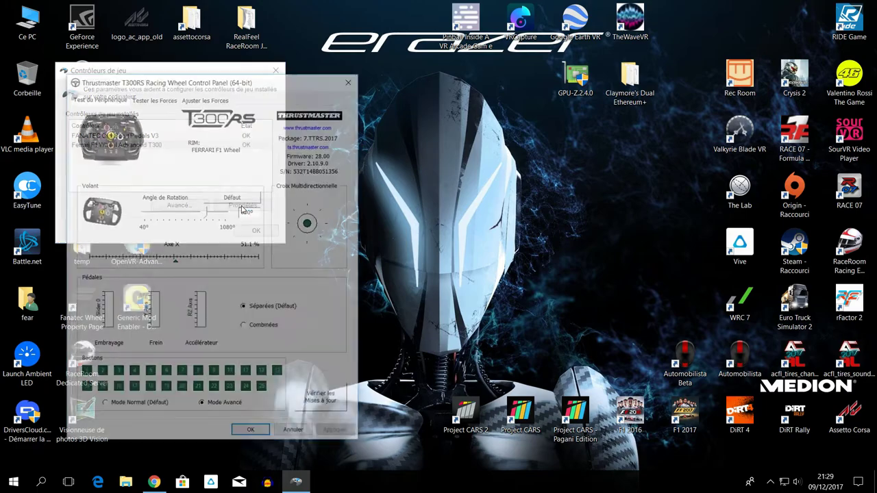